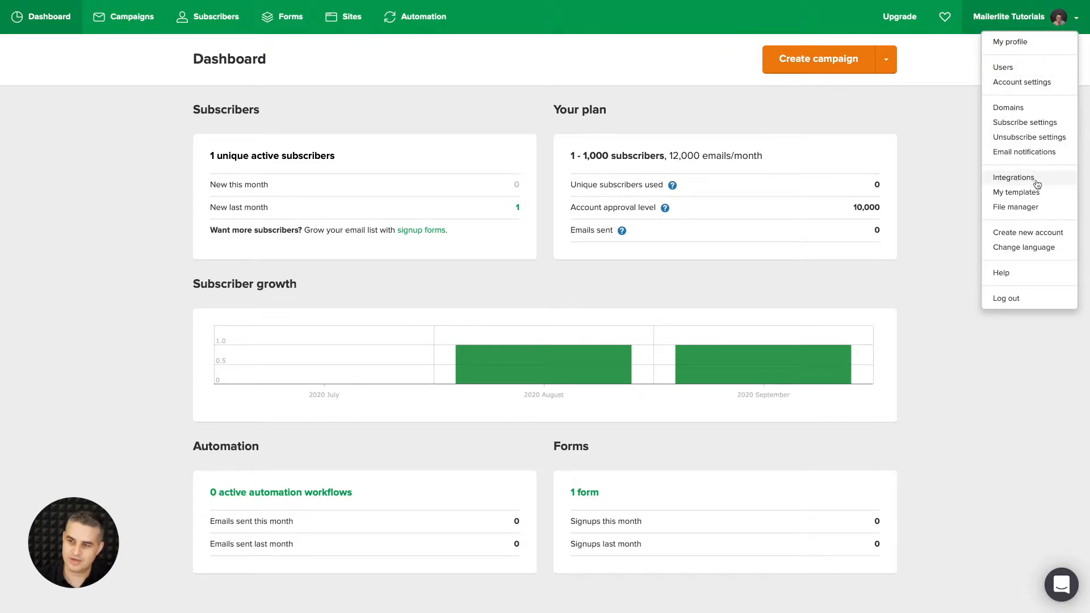
Step: Open the Stripe integration page among the account's integrations to check its setup and connection status
left_click(1020, 178)
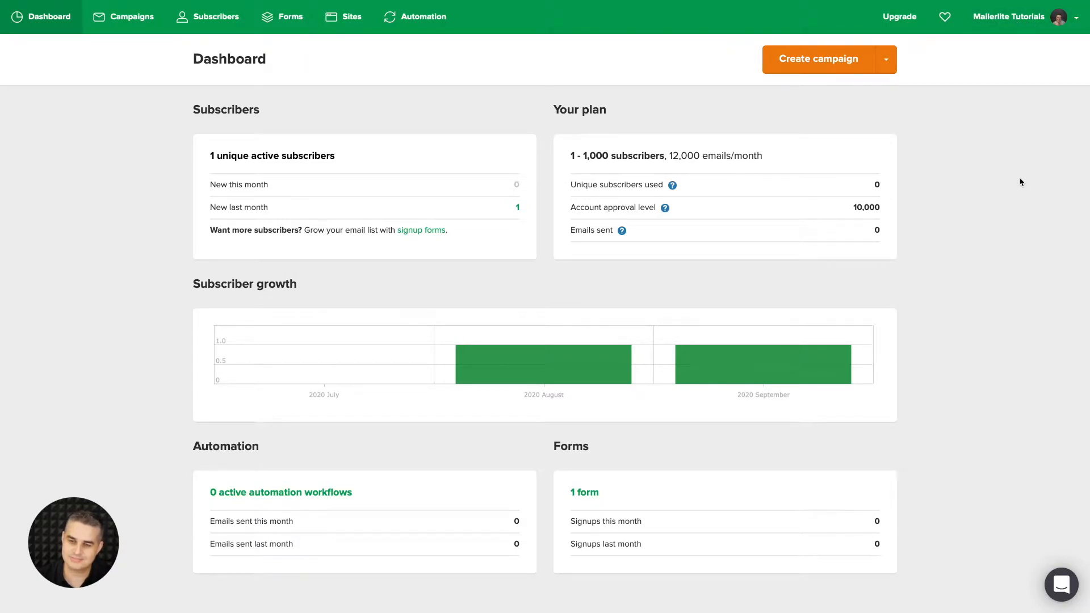
scroll(994, 263, "down", 5)
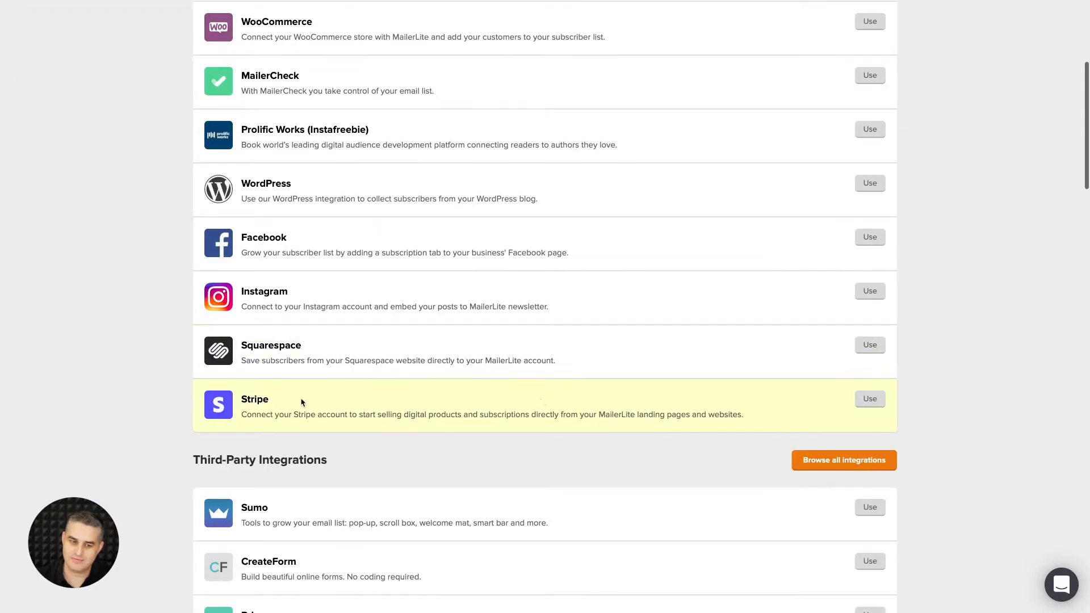
left_click(870, 402)
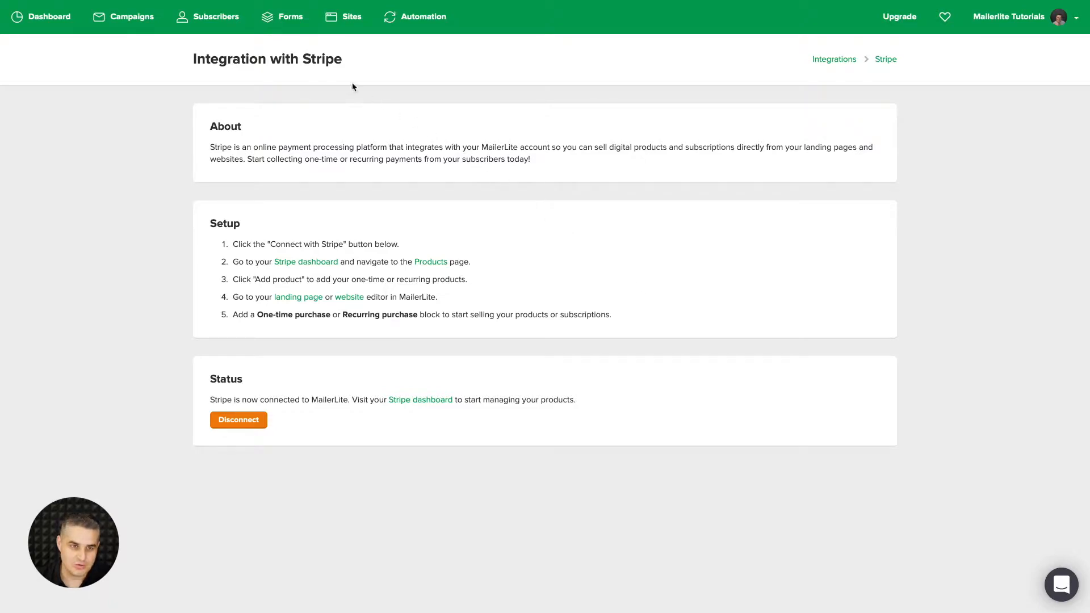
Step: Open the Stripe section of the Stripe Demo landing page
left_click(348, 22)
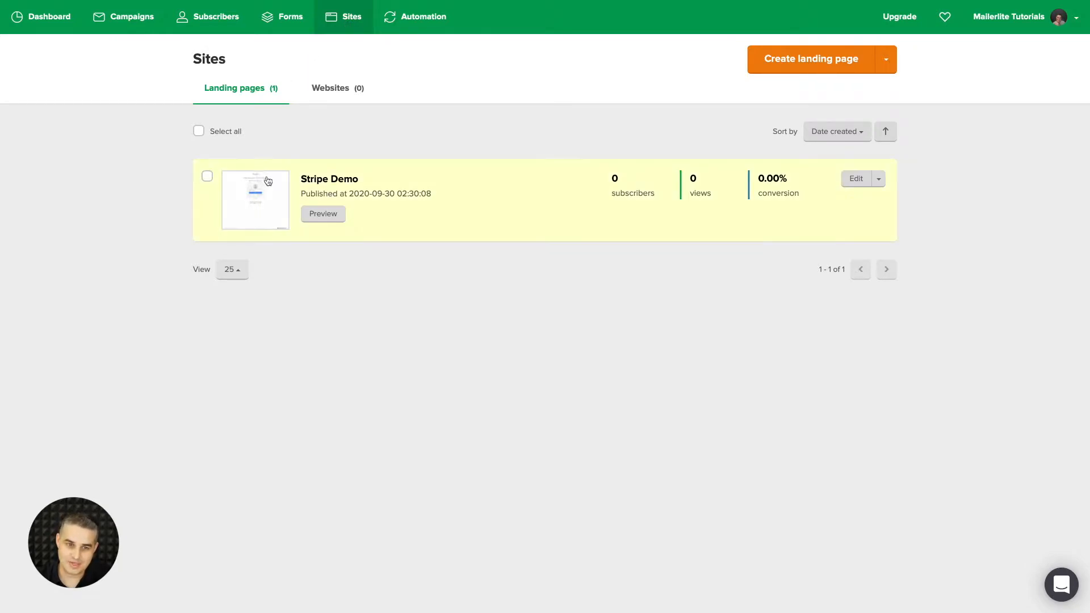
left_click(329, 180)
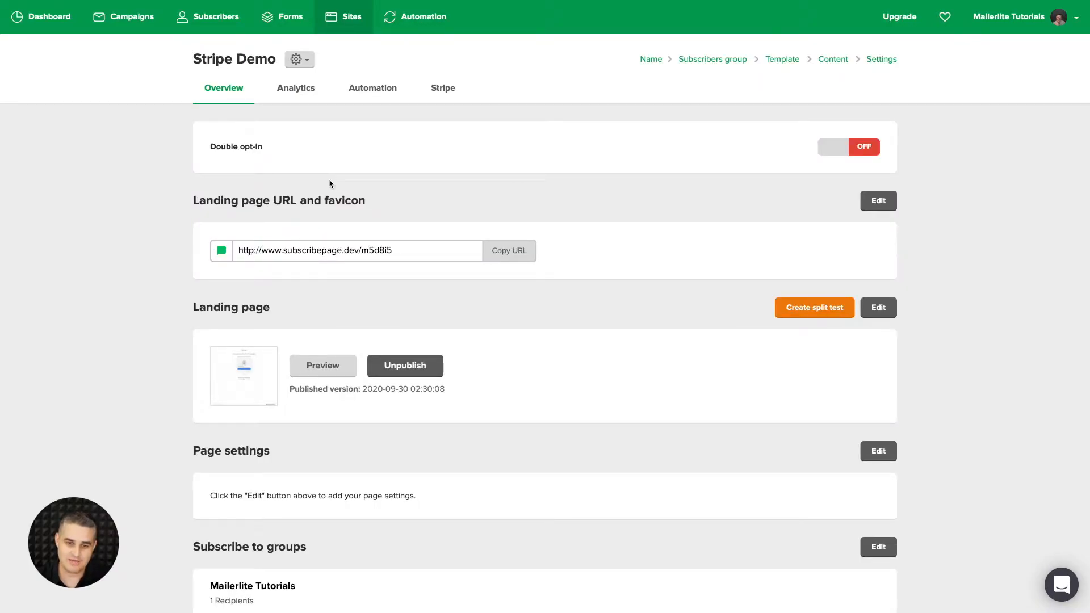
left_click(443, 89)
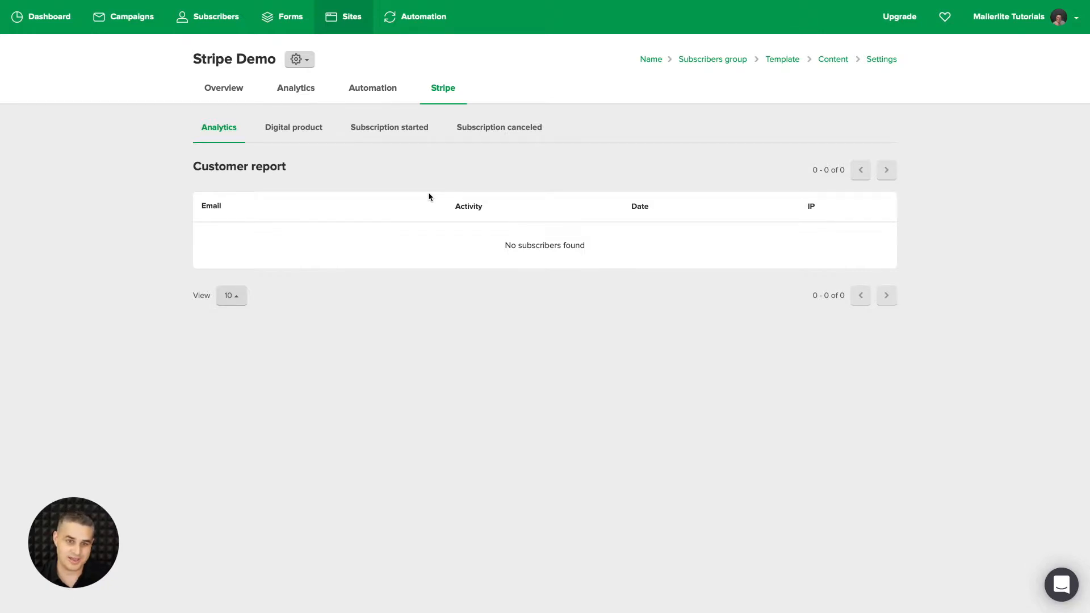
Step: Review the landing page's automatic emails for Digital product, Subscription started and Subscription canceled
left_click(298, 132)
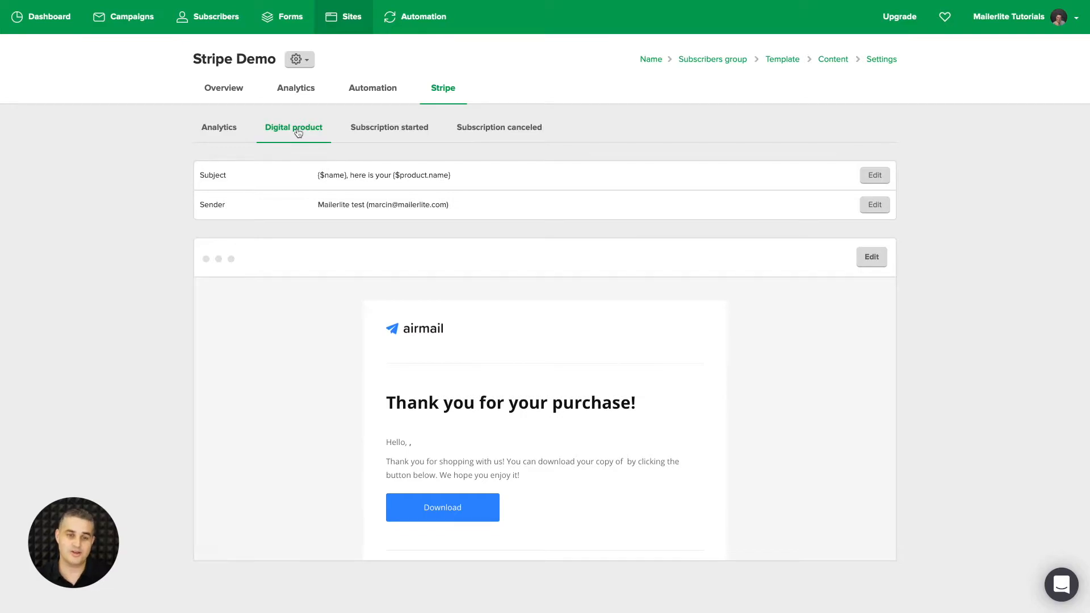
left_click(401, 132)
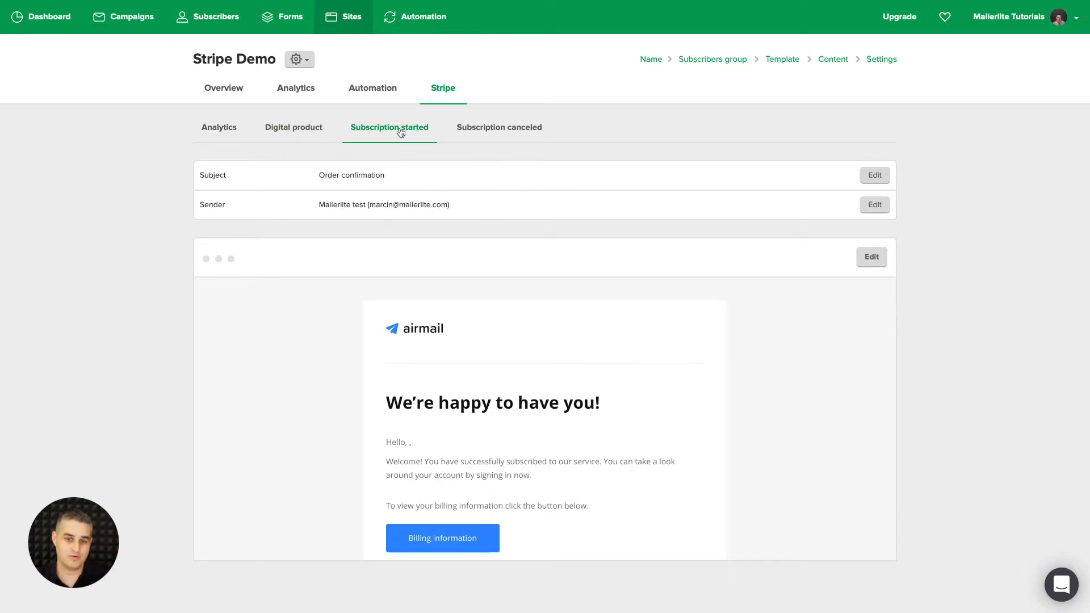
left_click(496, 134)
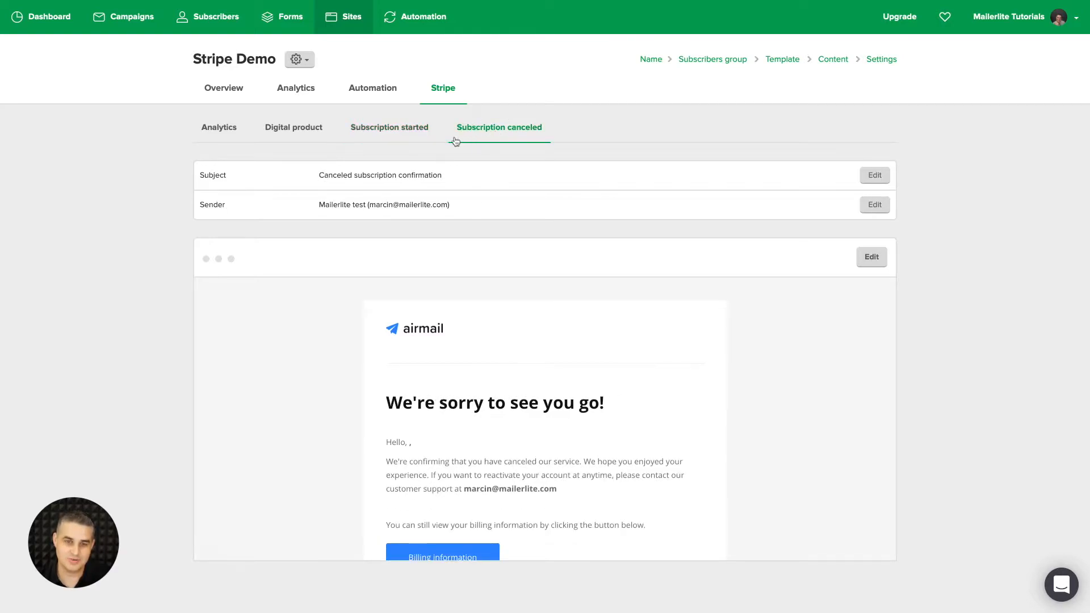
left_click(395, 136)
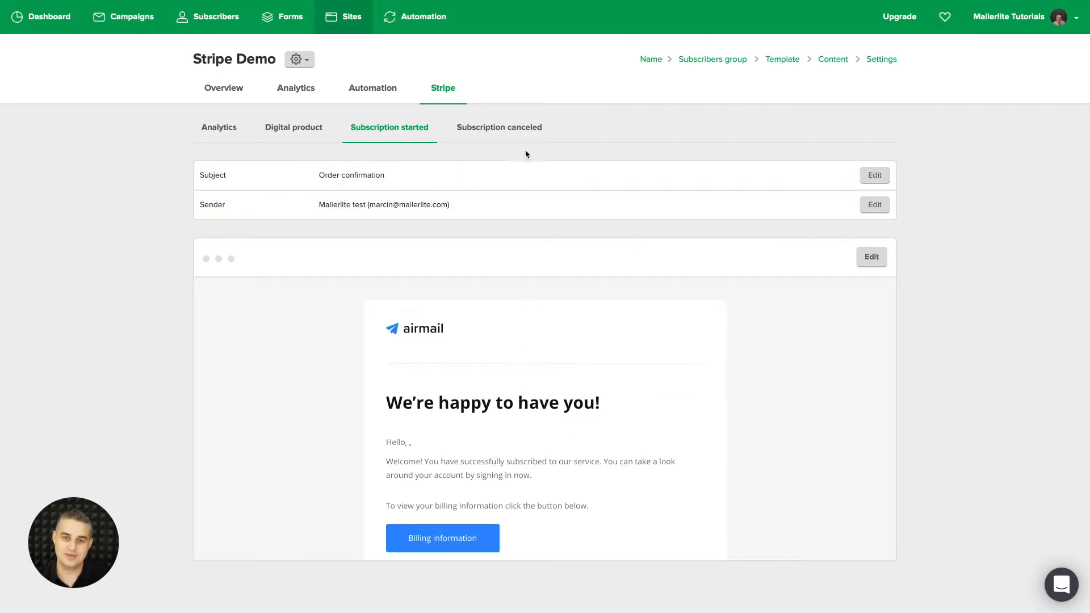
left_click(494, 128)
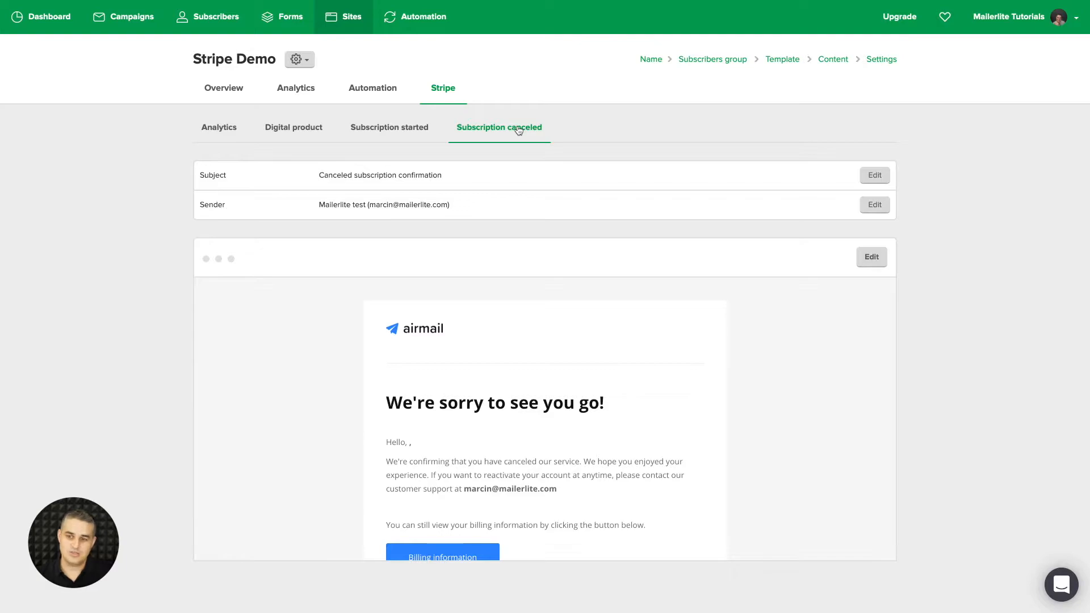
Step: Open the Subscription canceled email for editing and look up the variables usable in Stripe emails in the MailerLite help article
left_click(872, 257)
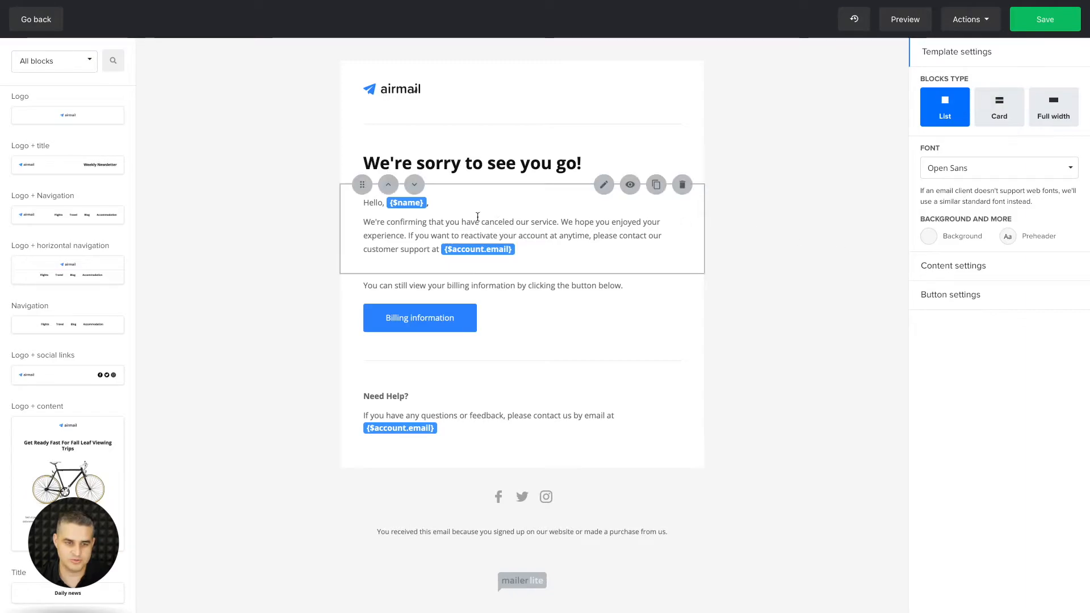
scroll(92, 261, "down", 15)
scroll(90, 261, "up", 15)
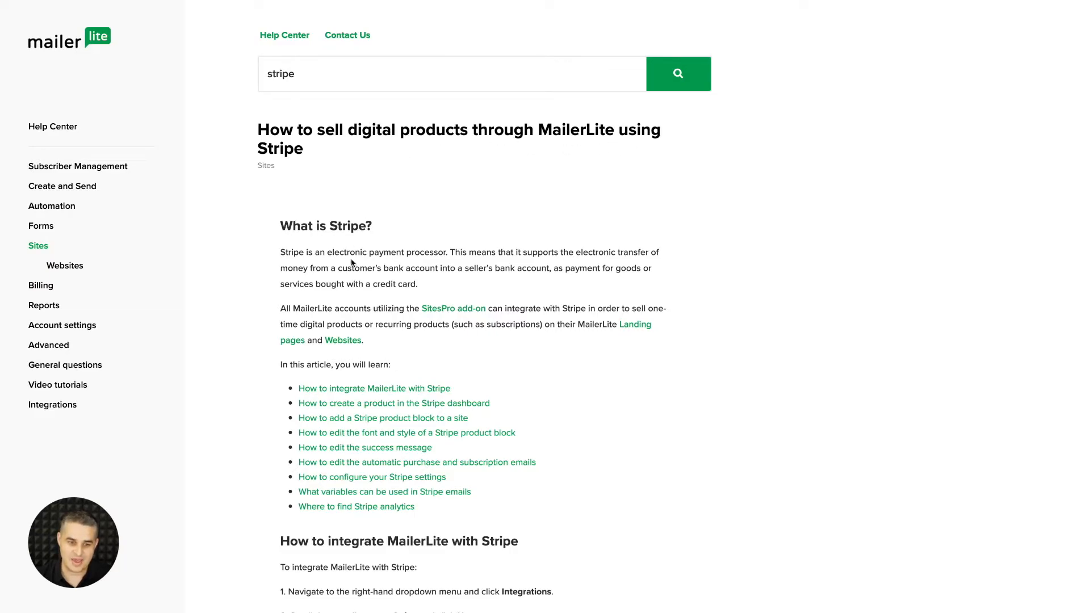
left_click(370, 492)
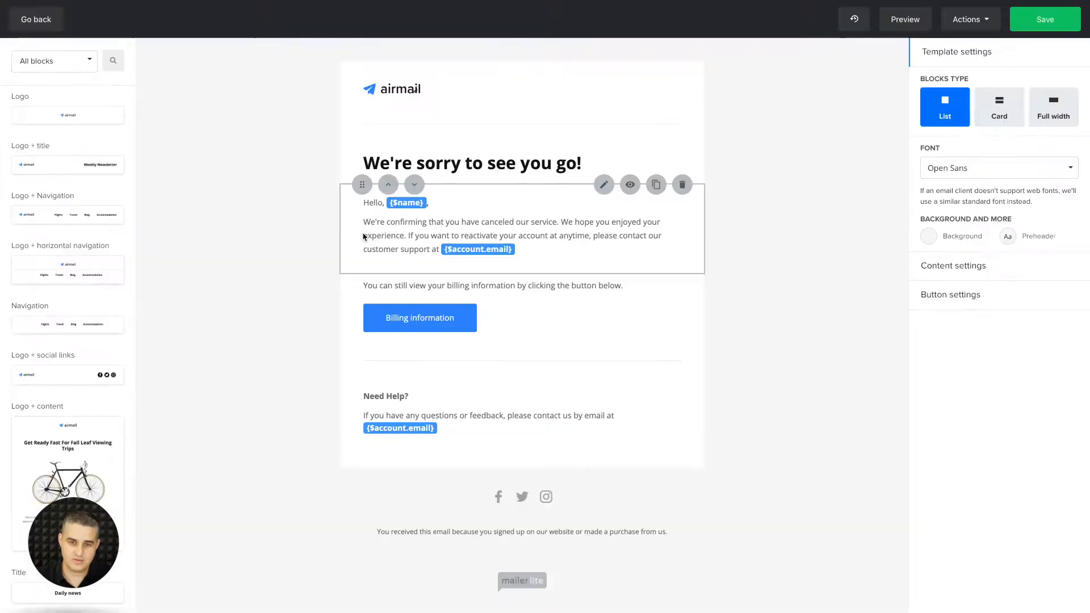
Step: Open the cancellation message's text block for editing and save the email
left_click(445, 232)
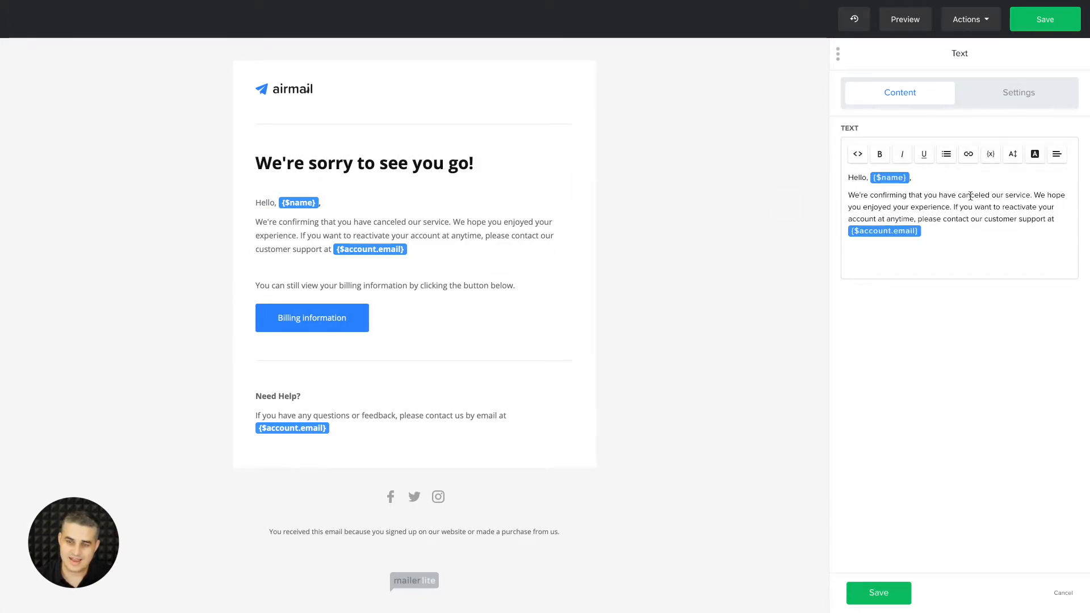
left_click(1044, 20)
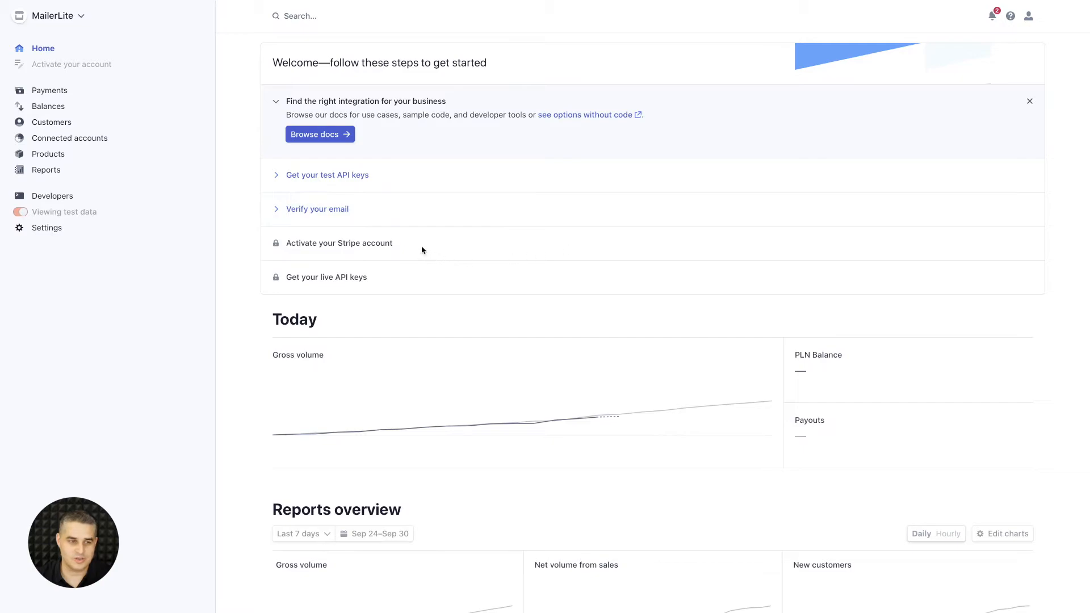
Step: In the Stripe dashboard, open the Customer portal configuration at its functionality options
left_click(44, 229)
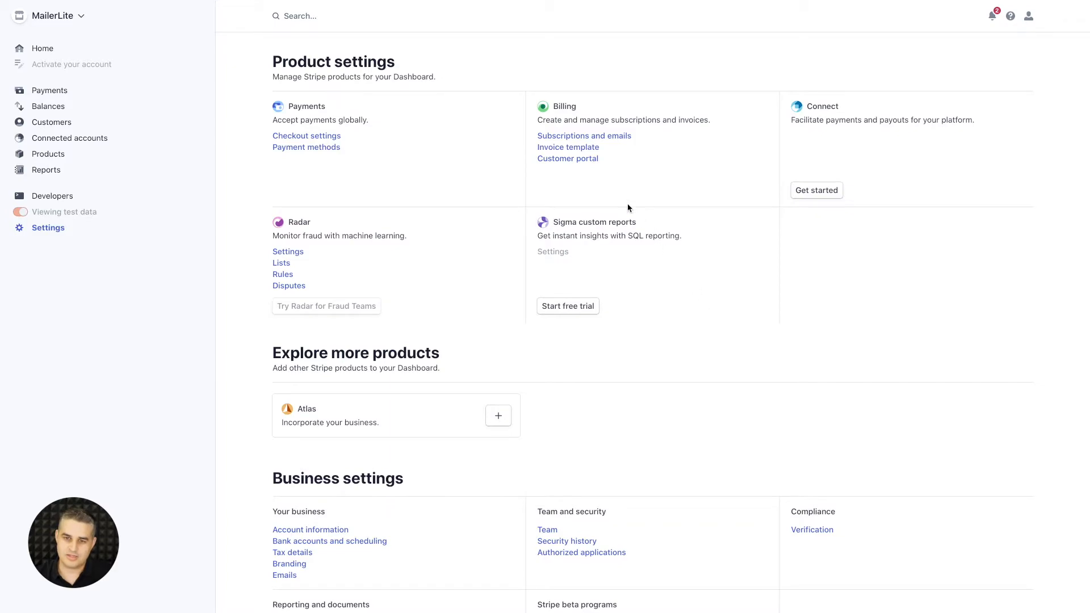
left_click(561, 159)
scroll(560, 164, "down", 5)
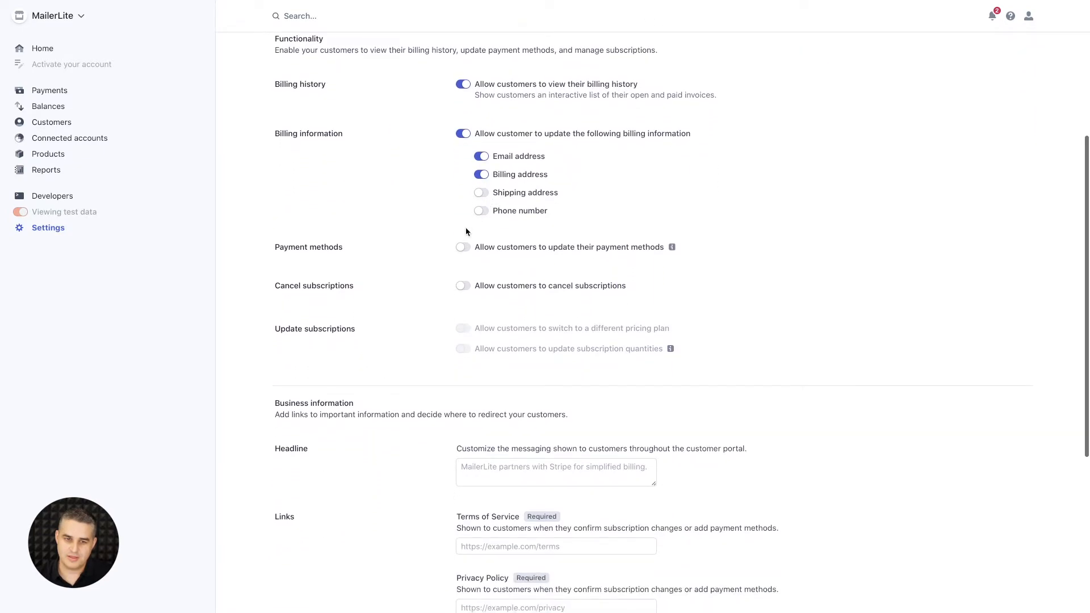
Step: Try to allow customers to cancel subscriptions with the Cancel immediately option and save the portal settings
left_click(464, 286)
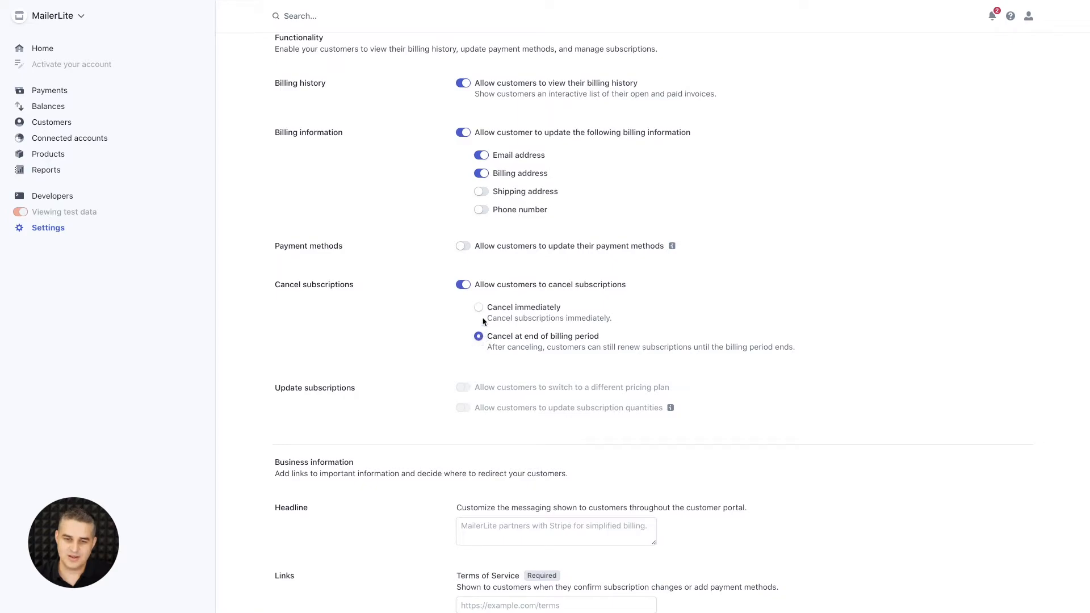
left_click(484, 310)
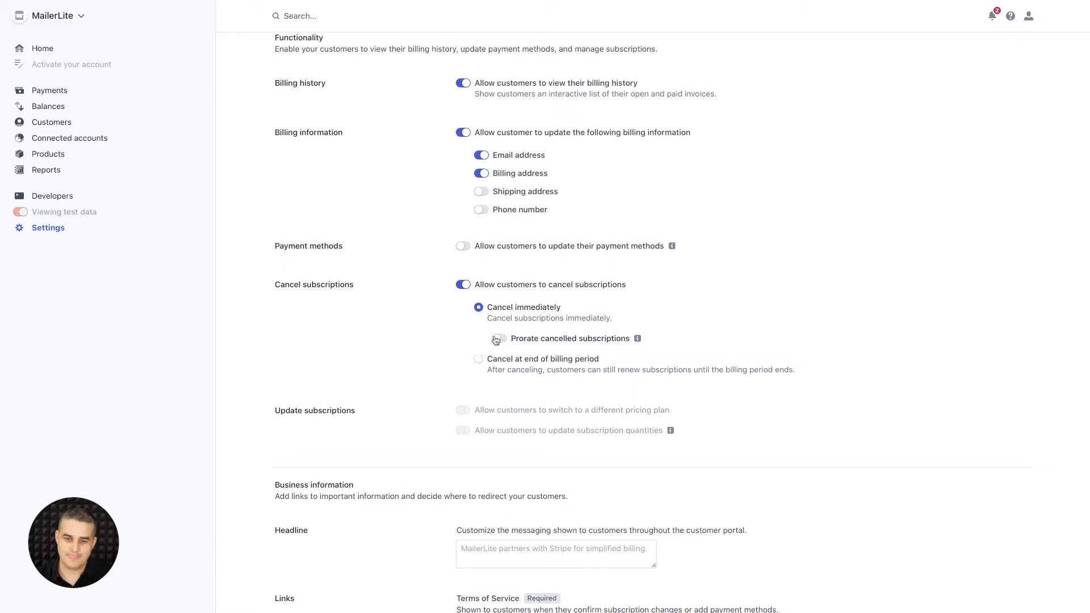
scroll(496, 340, "down", 2)
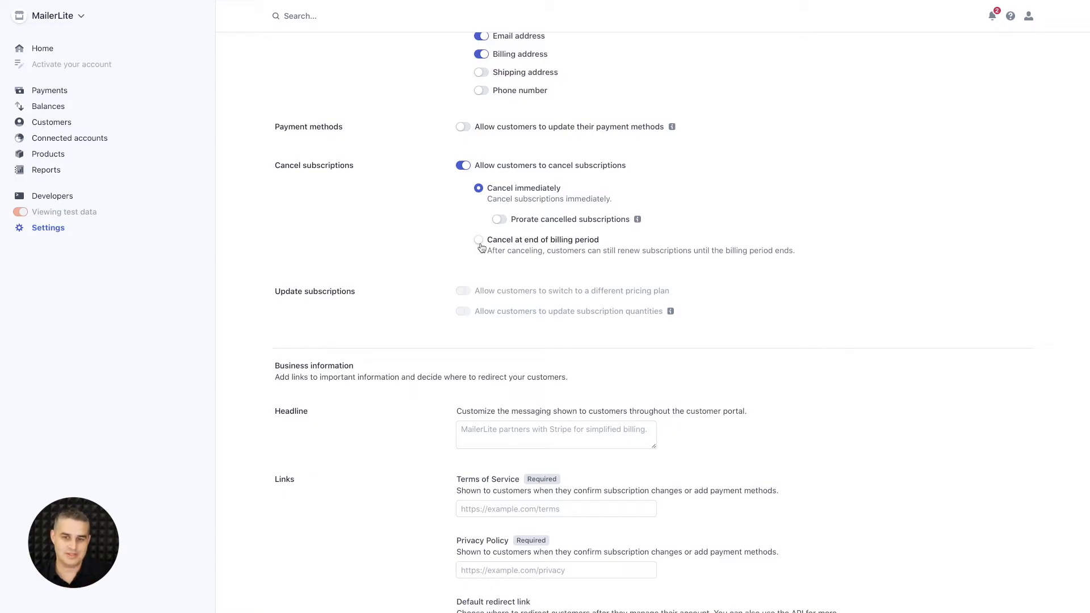
scroll(481, 247, "down", 5)
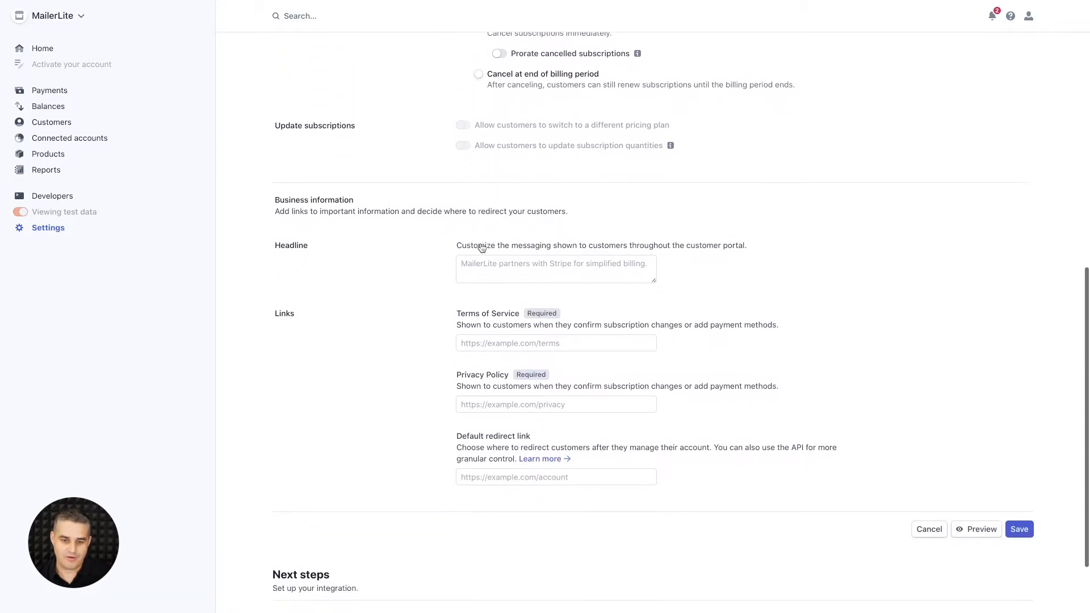
left_click(1019, 440)
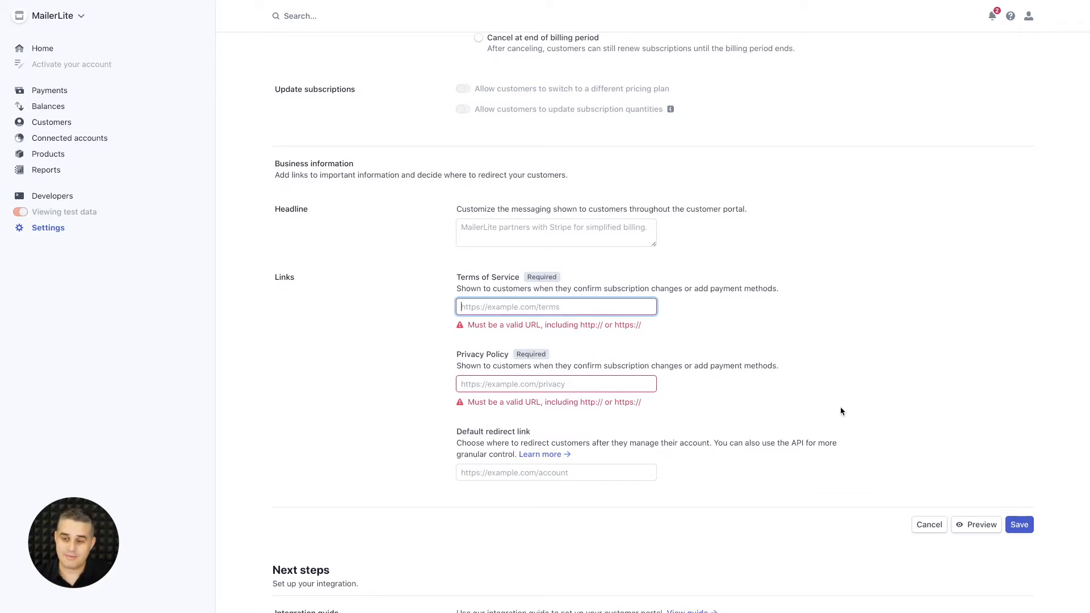
Step: Discard the unsaved customer portal changes
left_click(924, 525)
scroll(924, 526, "down", 2)
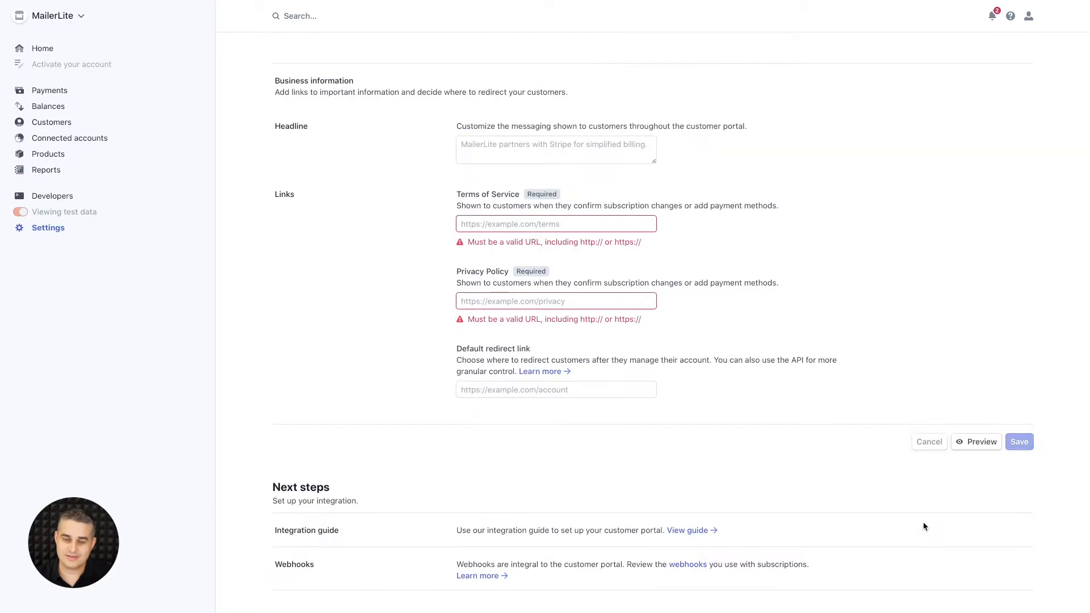
scroll(922, 523, "up", 10)
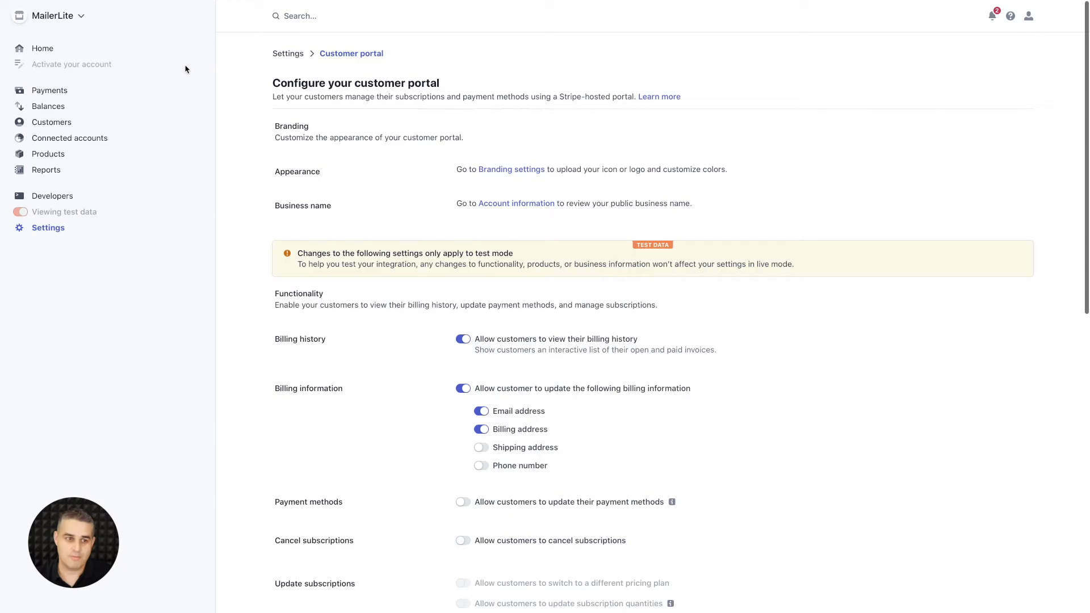
Step: Turn on customer emails about Successful payments in the business email settings
left_click(38, 228)
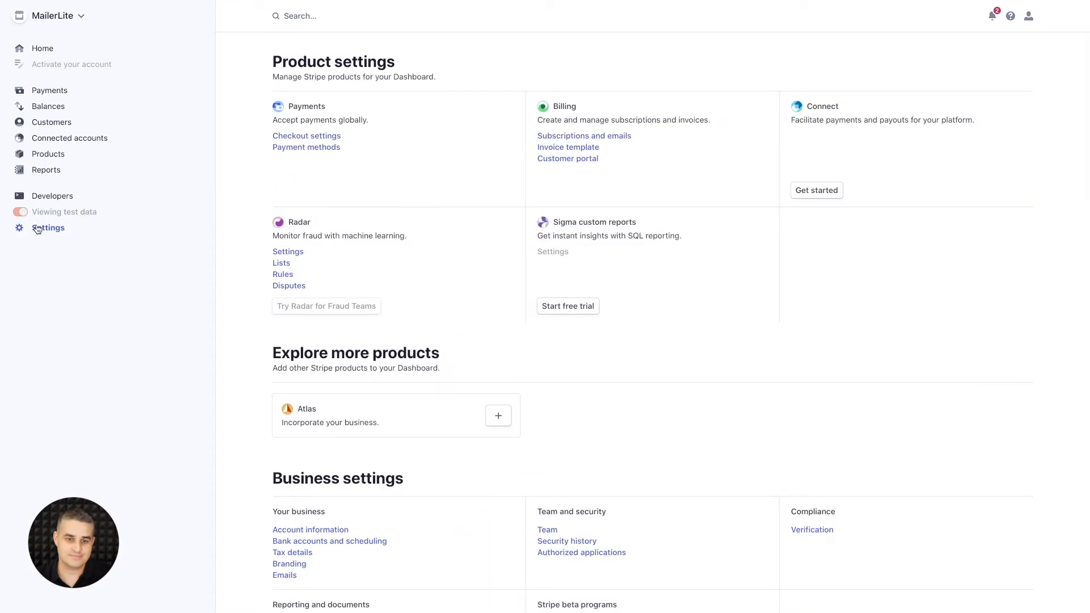
scroll(428, 264, "down", 3)
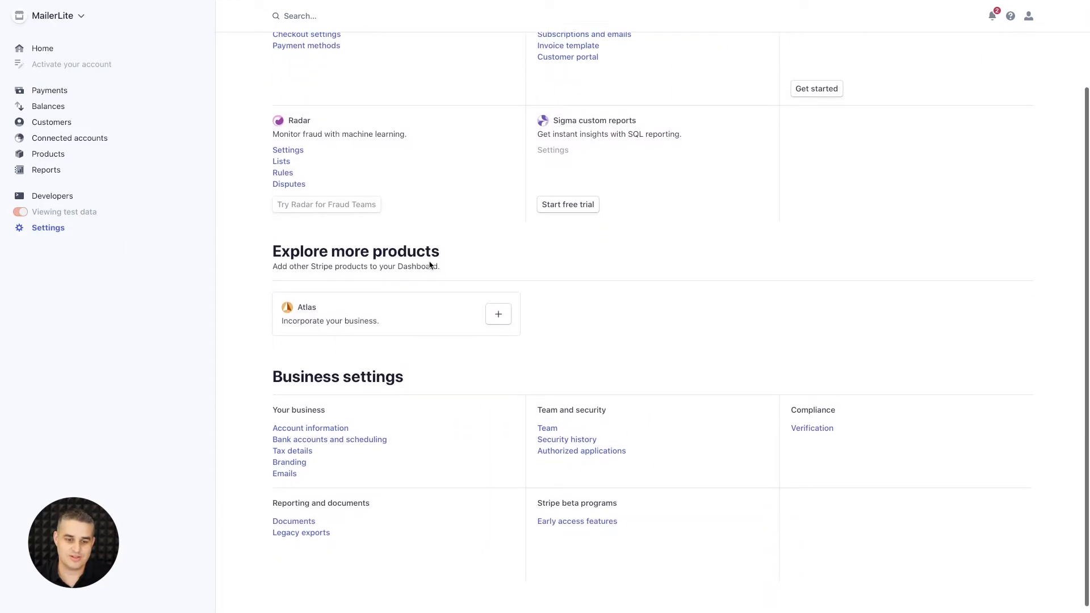
left_click(282, 466)
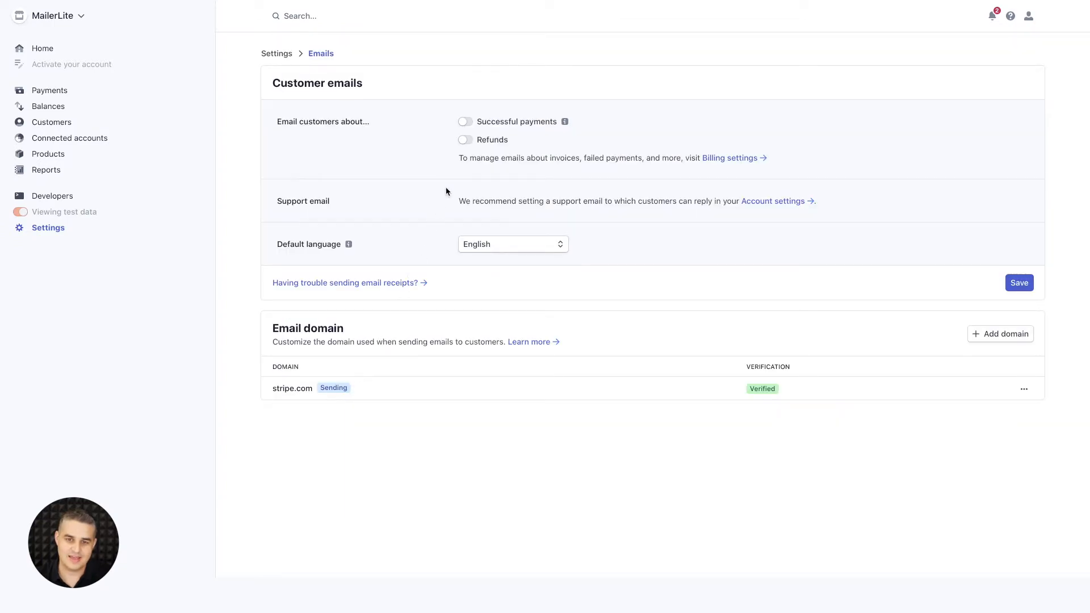
left_click(465, 121)
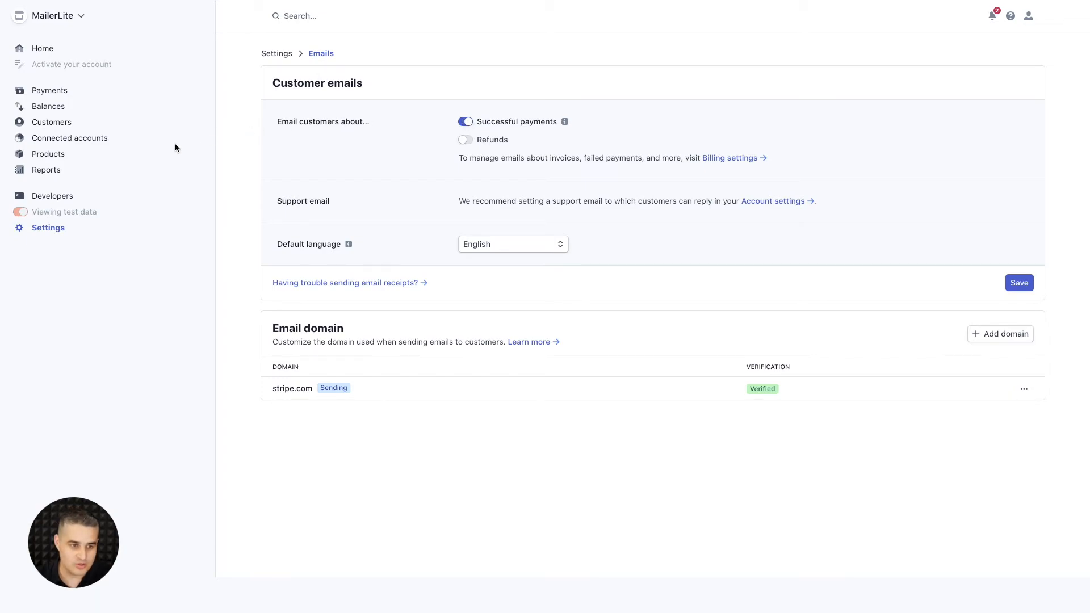
Step: Open the Invoice template settings and view the linked Branding settings for invoices and receipts
left_click(36, 229)
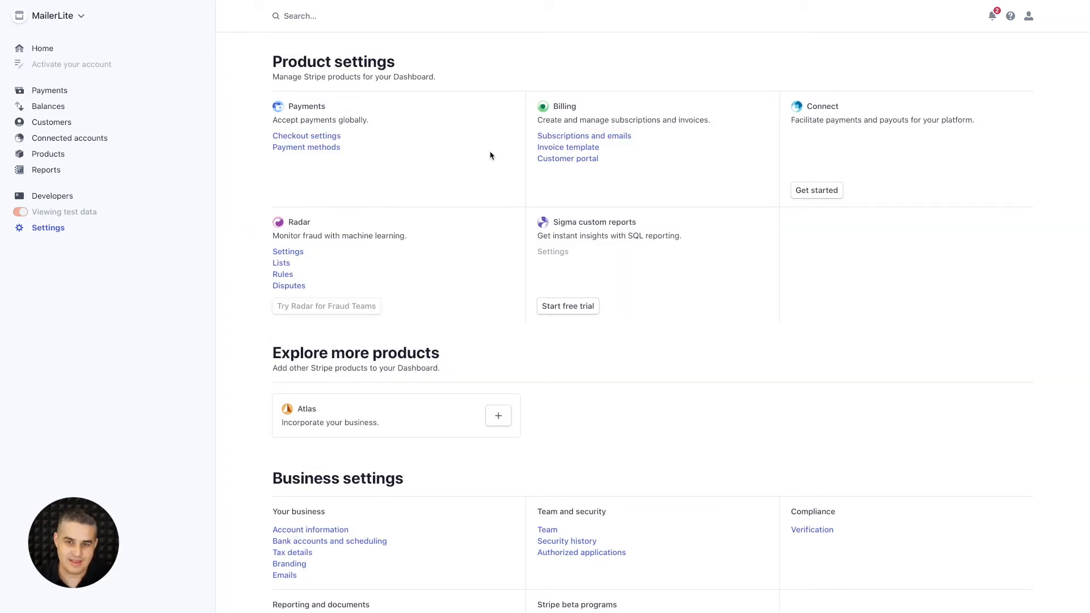
left_click(580, 151)
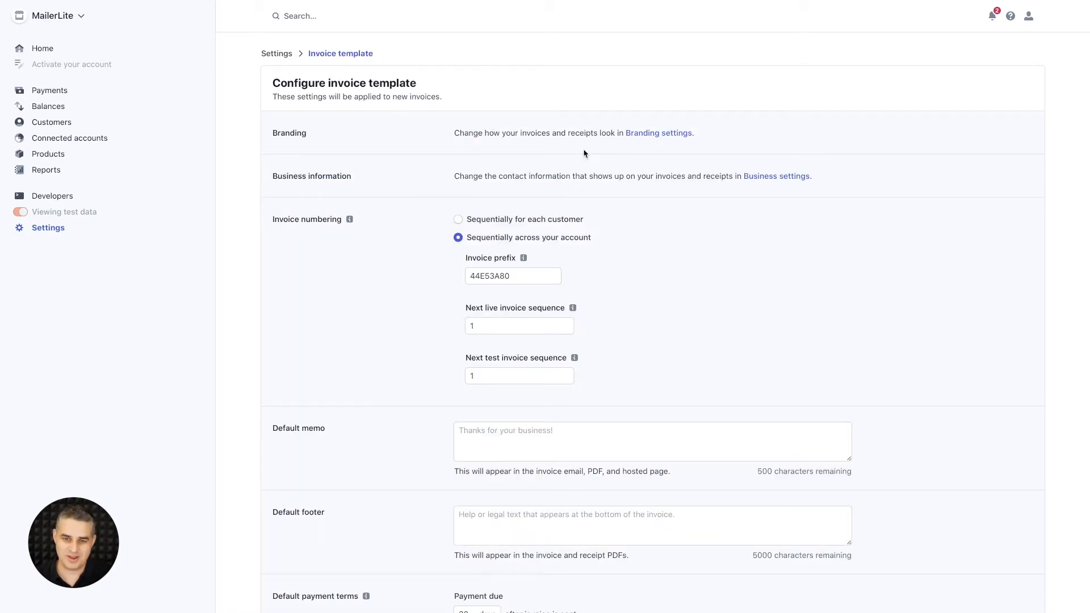
left_click(657, 134)
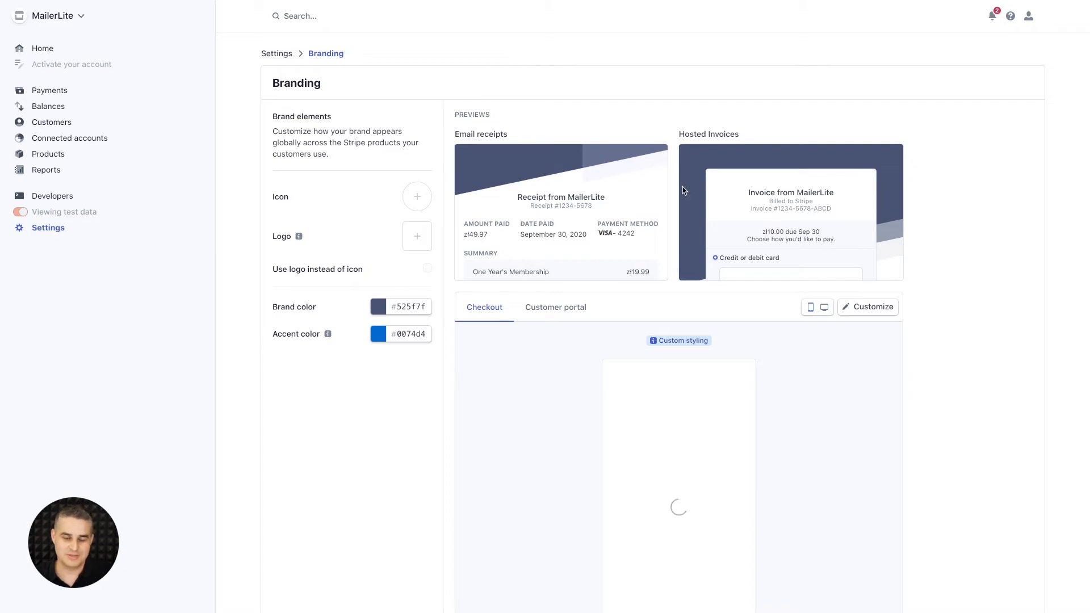
Step: Review the Customer portal's functionality options and return to the settings overview
left_click(49, 227)
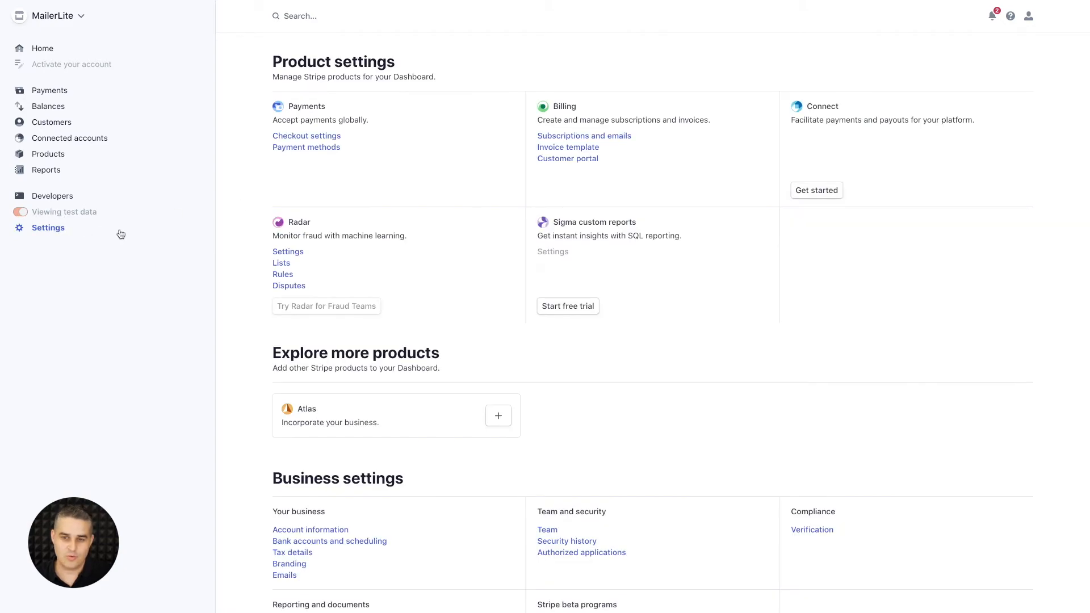
left_click(570, 159)
scroll(576, 162, "down", 5)
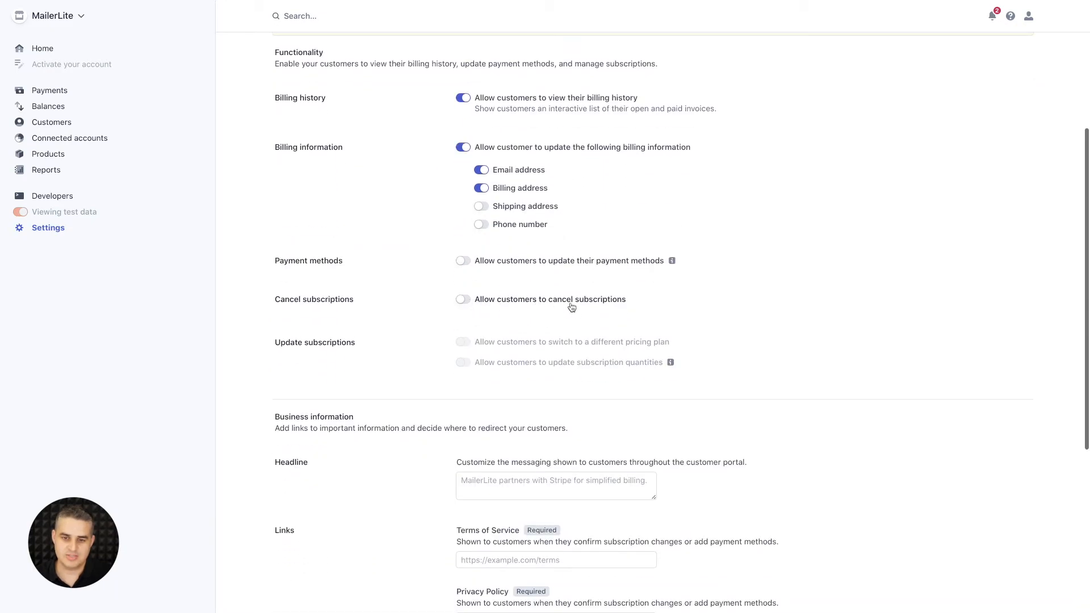
left_click(41, 229)
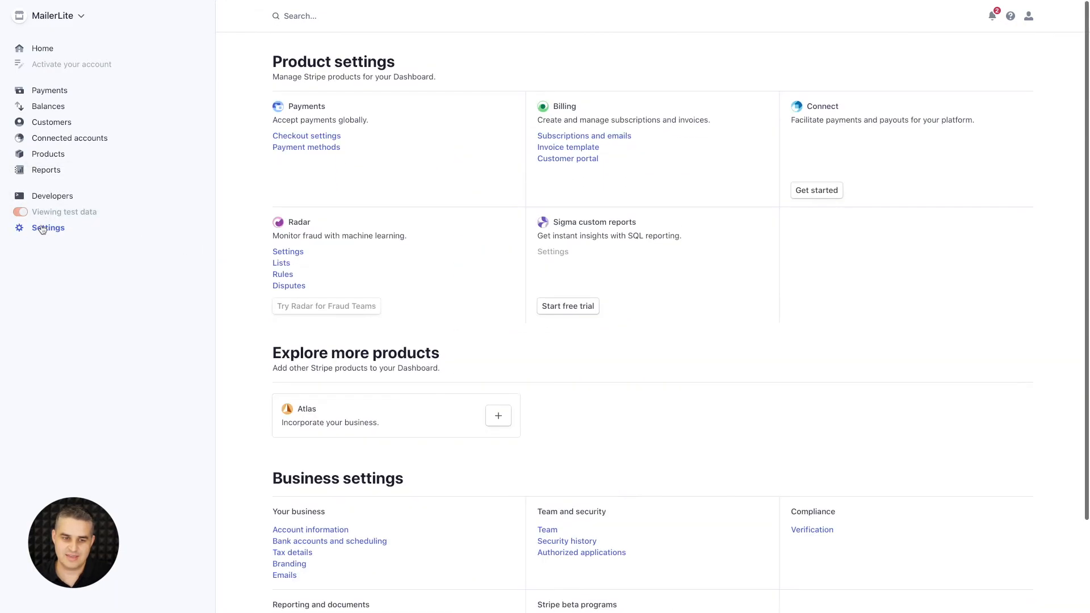
Step: Enable the Successful payments customer emails in the business Emails settings and save the change
scroll(399, 339, "down", 3)
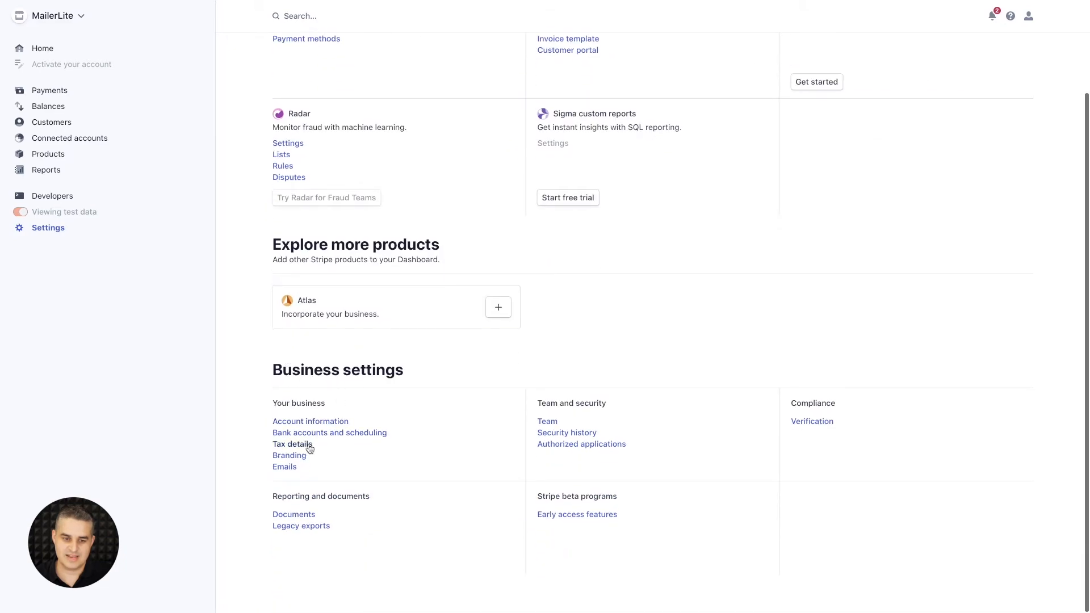
left_click(289, 467)
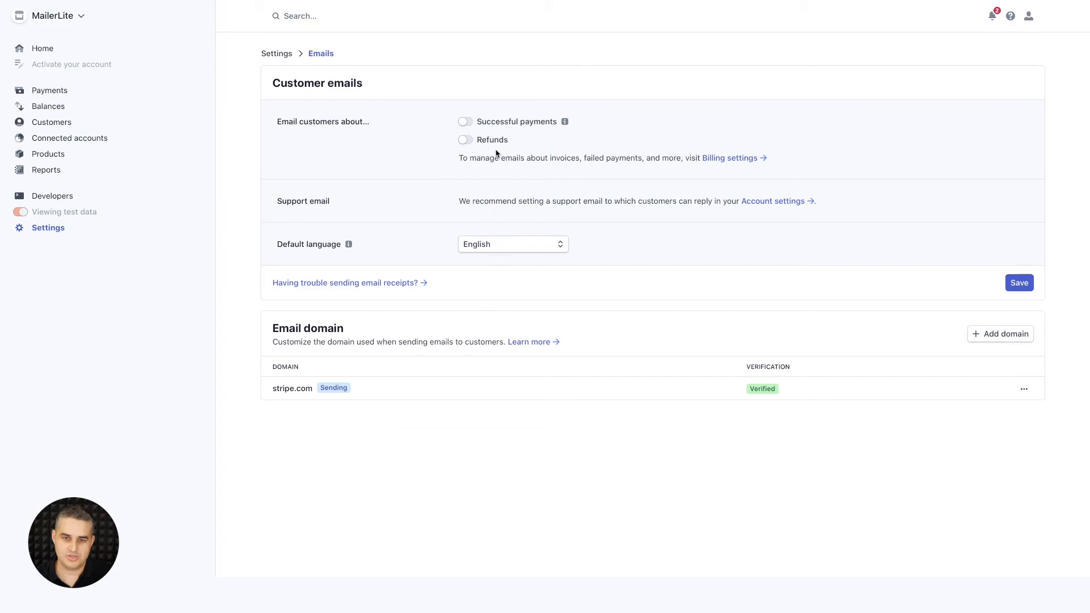
left_click(470, 123)
left_click(1020, 287)
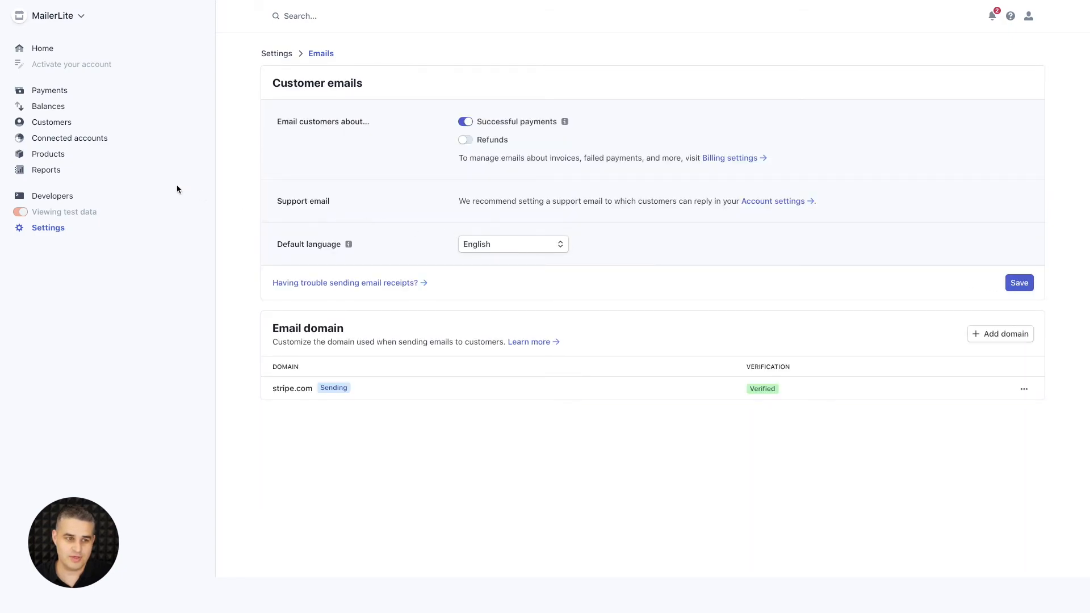
Step: Start adding a new product and check the advanced options under Product information, collapsing them again
left_click(56, 156)
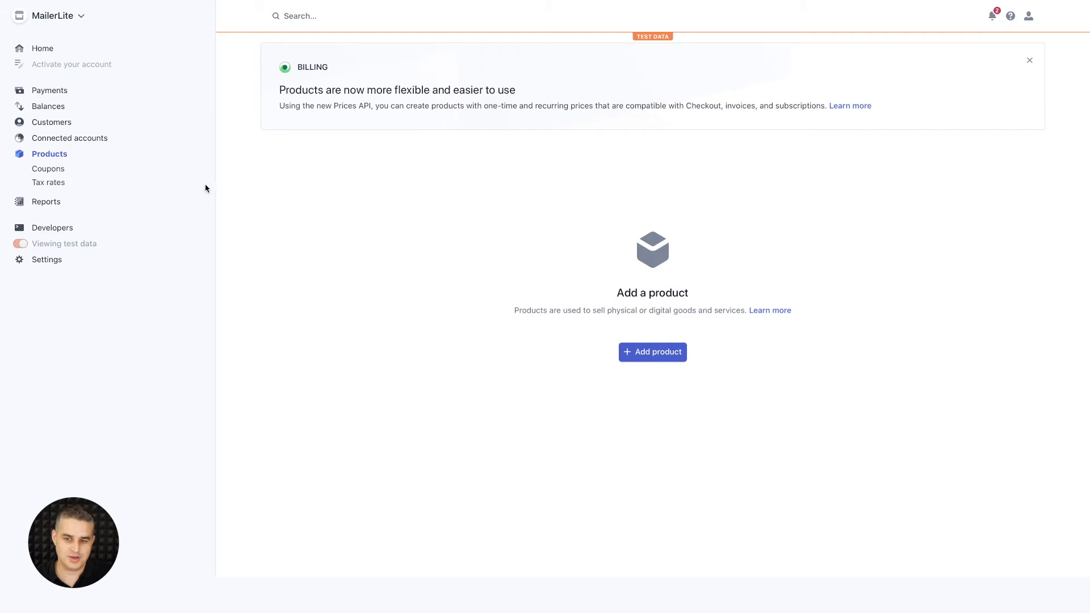
left_click(663, 357)
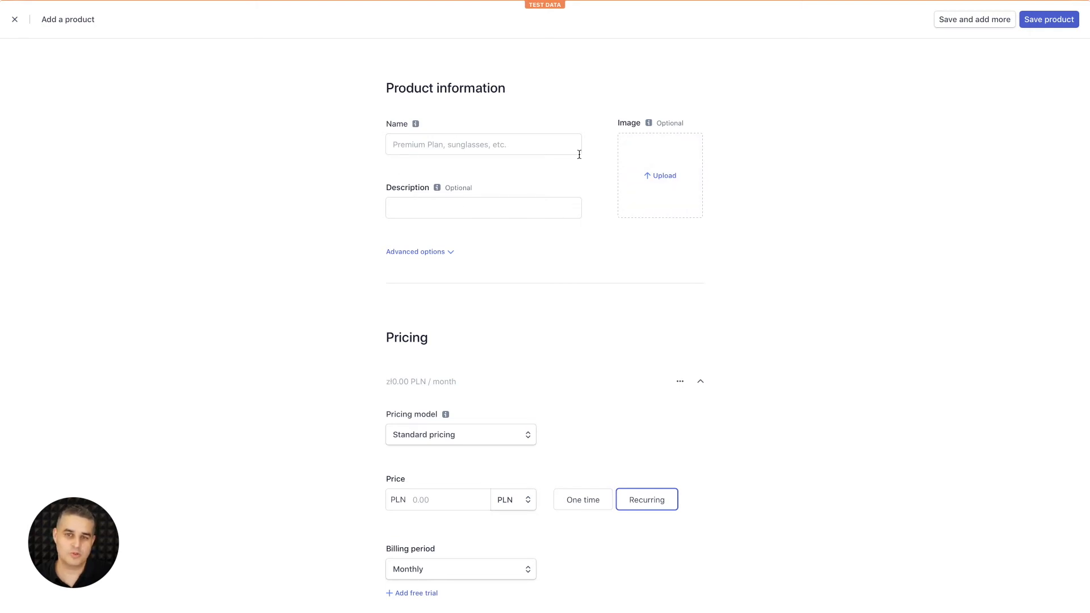
left_click(436, 253)
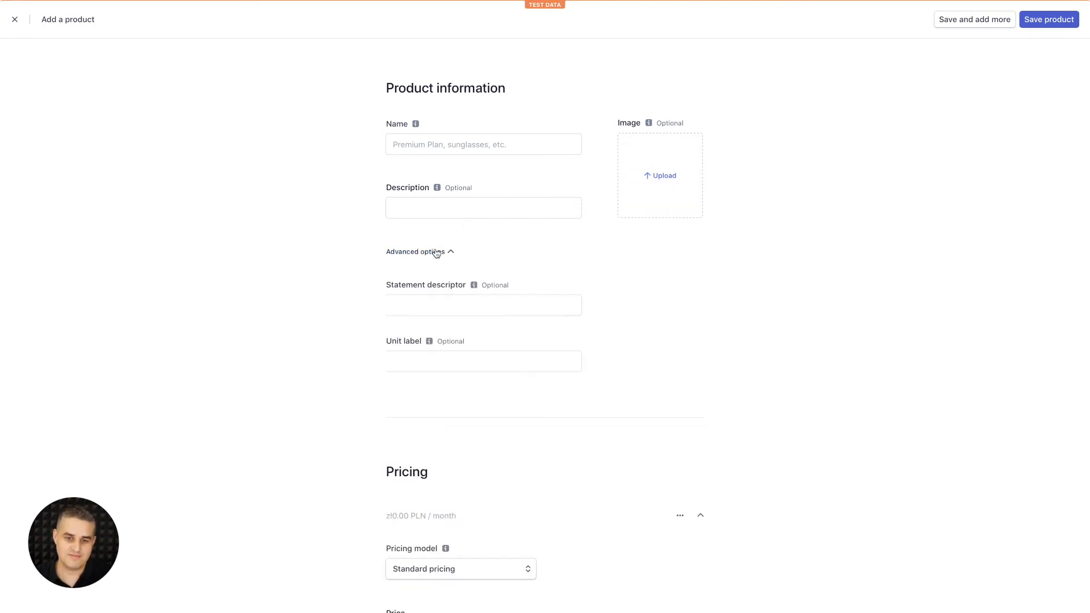
left_click(449, 252)
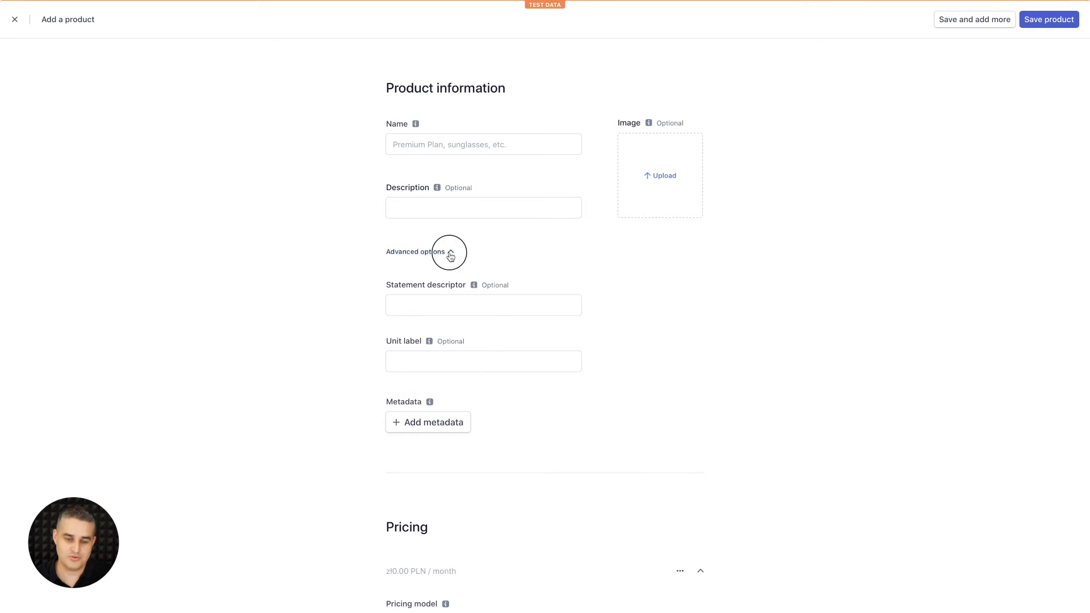
Step: Review the new product's Pricing section and the available pricing models, leaving Standard pricing selected
scroll(553, 279, "down", 3)
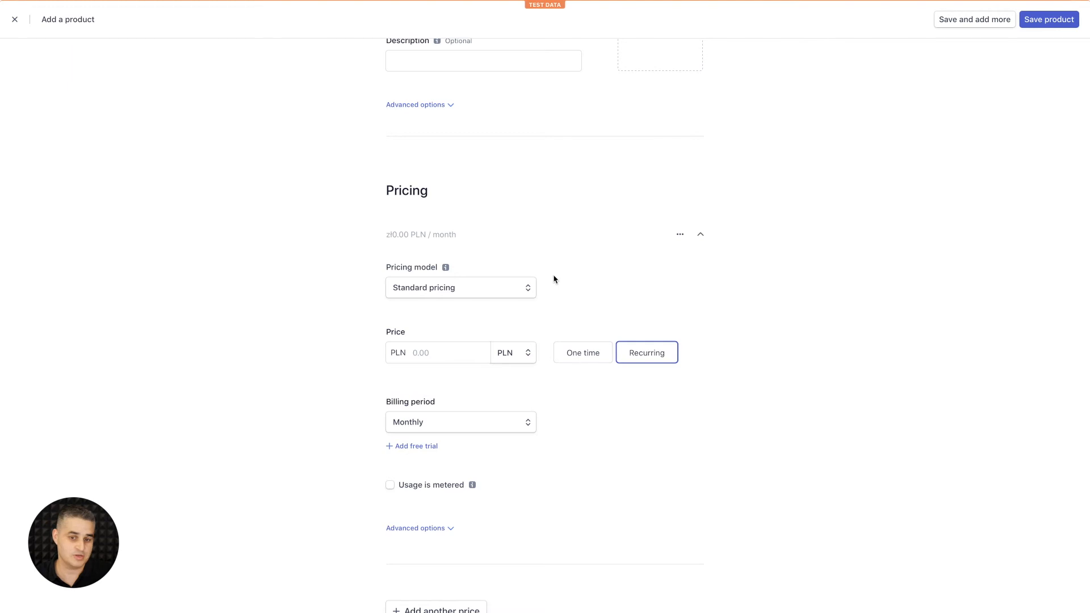
scroll(555, 279, "down", 1)
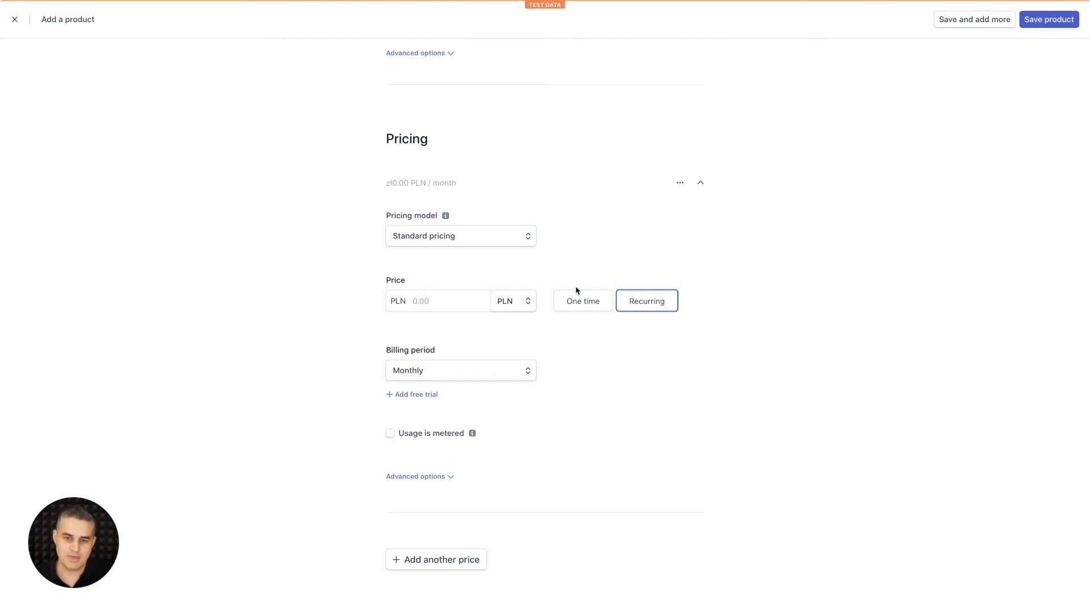
left_click(440, 242)
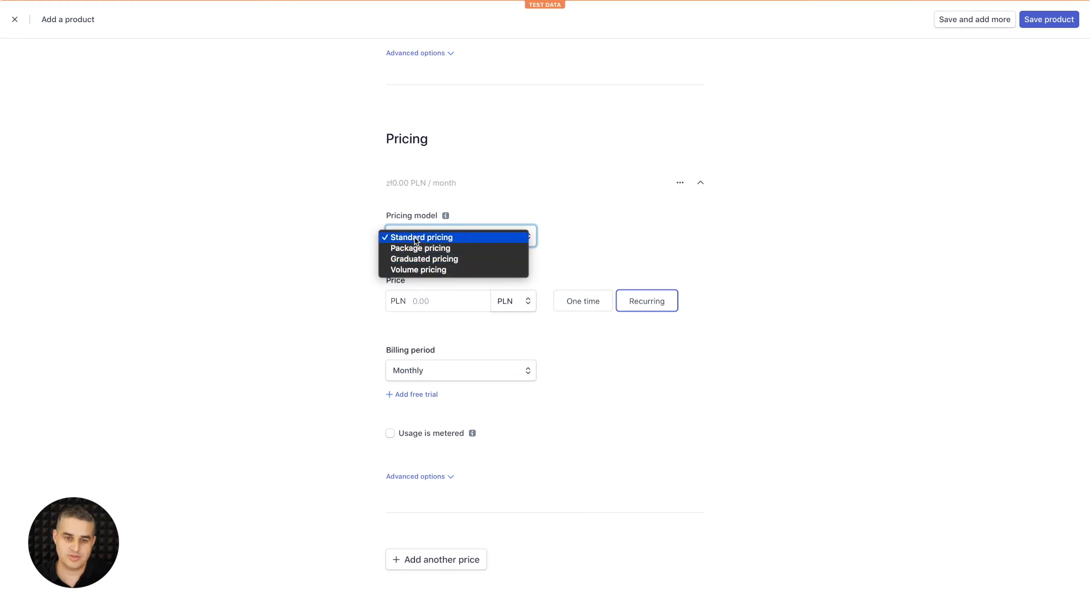
left_click(611, 239)
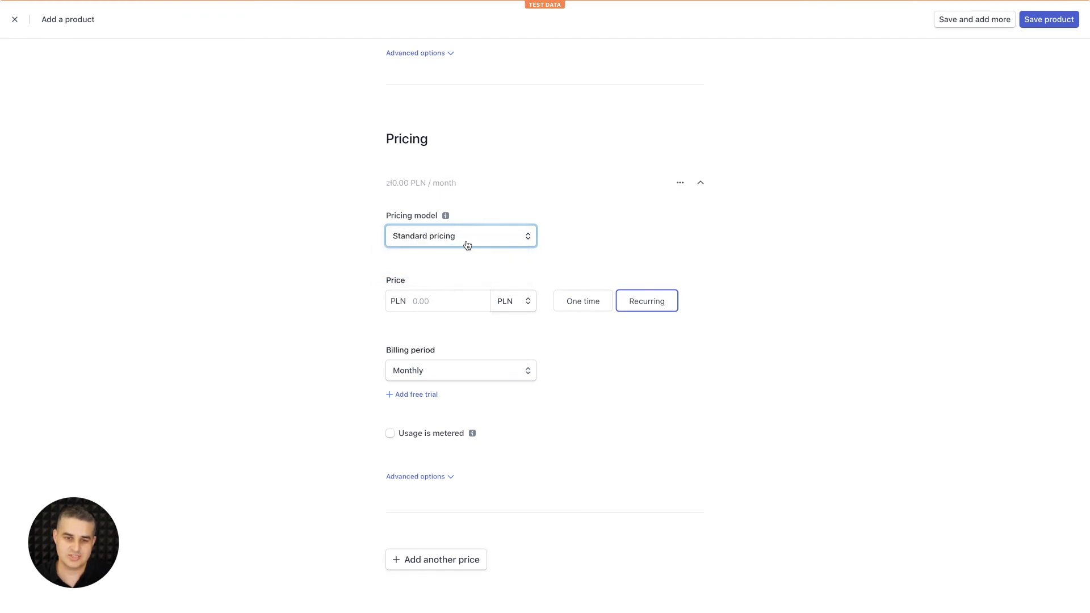
scroll(582, 245, "up", 4)
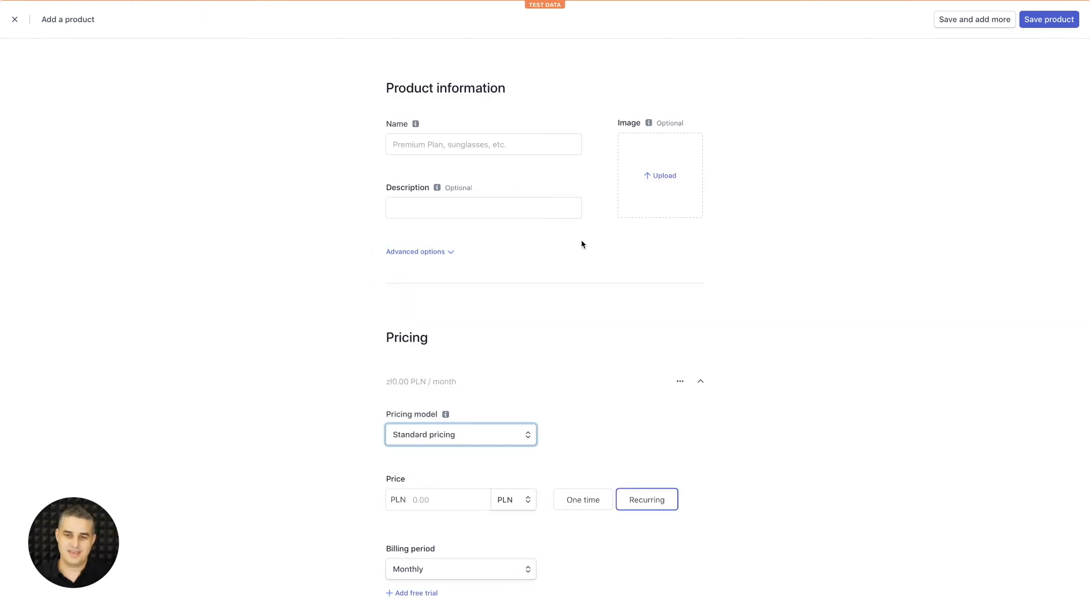